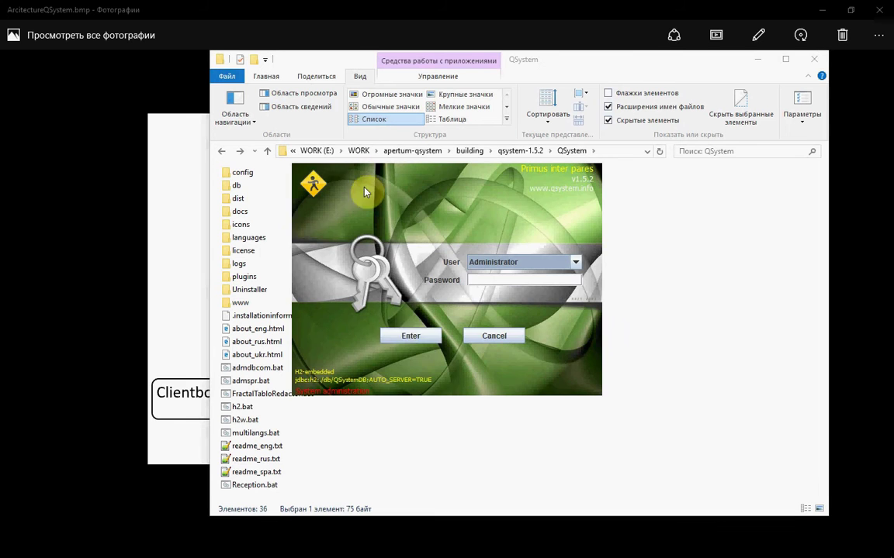
Log in to the QSystem administration app as Administrator and open the network and timeout settings
{"action": "left_click", "coordinate": [398, 336]}
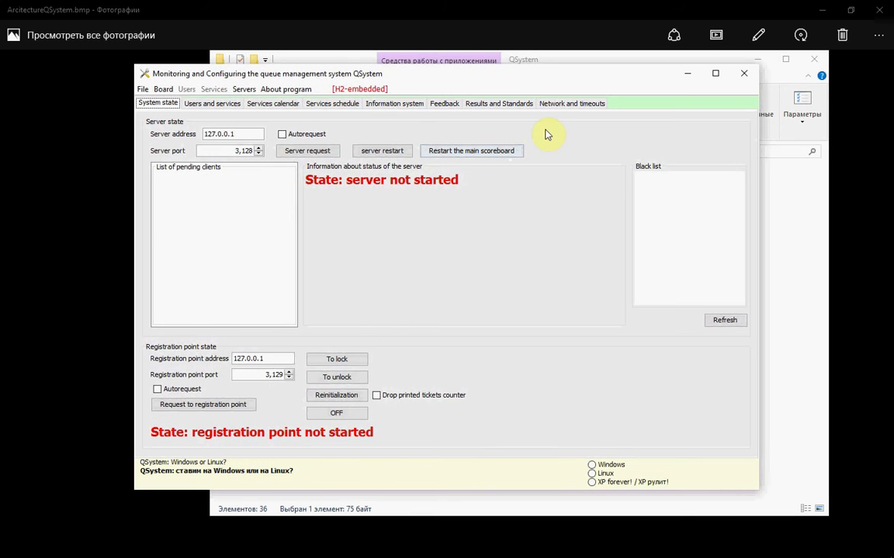
{"action": "left_click", "coordinate": [560, 110]}
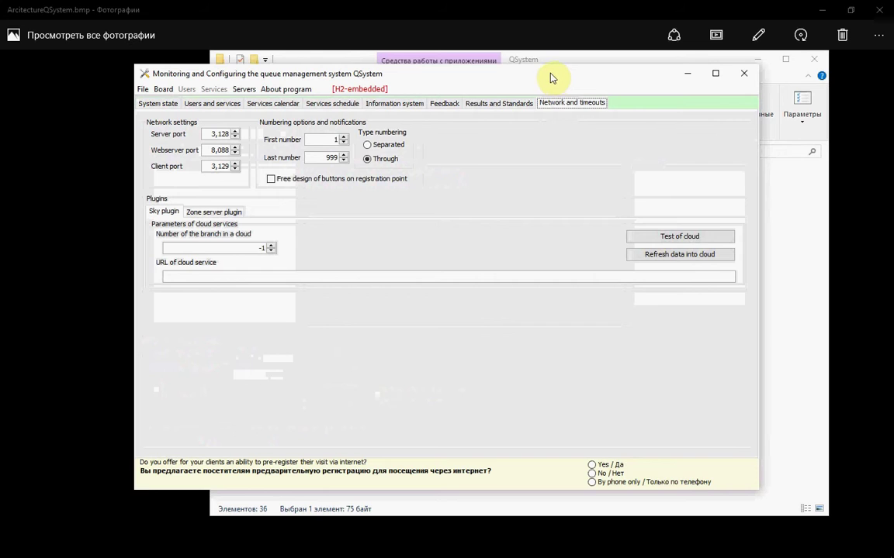
{"action": "left_click_drag", "start_coordinate": [551, 75], "coordinate": [565, 84]}
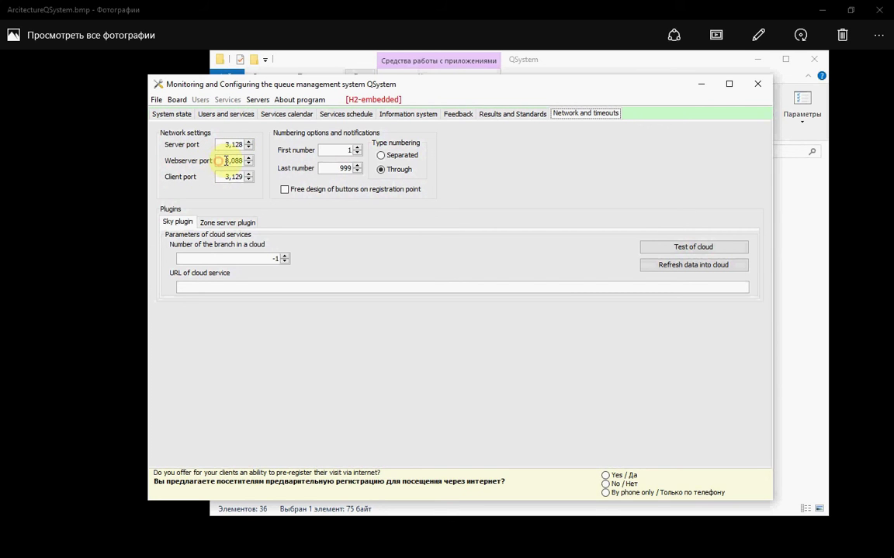
Check the webserver, client and server ports in the network settings, keeping the server port at 3128
{"action": "left_click_drag", "start_coordinate": [225, 160], "coordinate": [247, 160]}
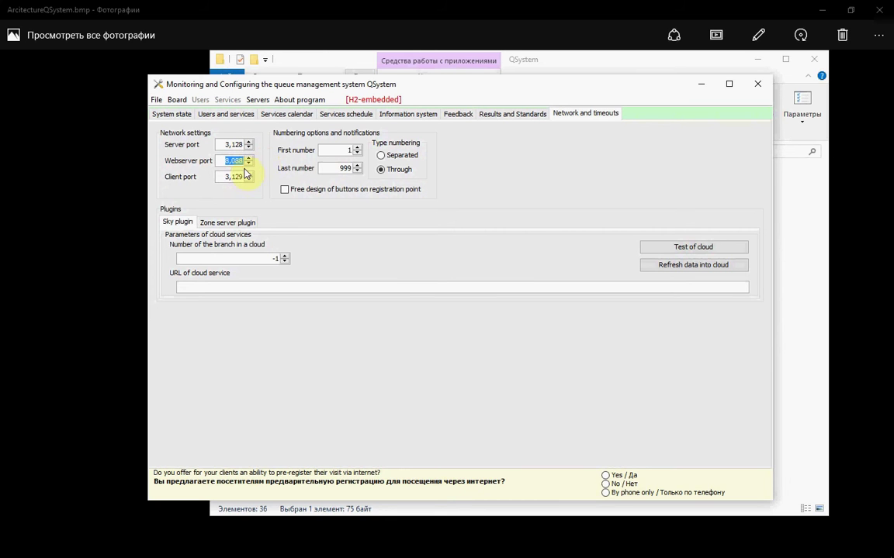
{"action": "left_click_drag", "start_coordinate": [222, 177], "coordinate": [243, 177]}
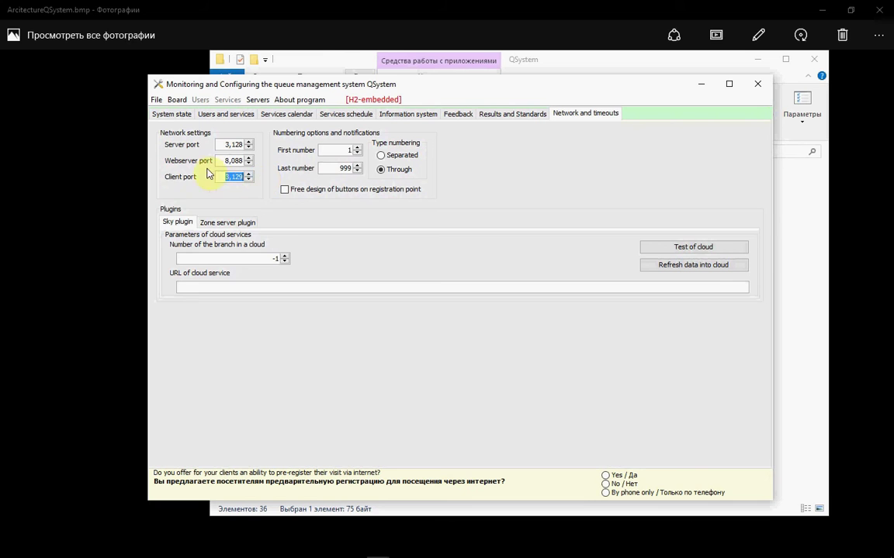
{"action": "left_click", "coordinate": [225, 176]}
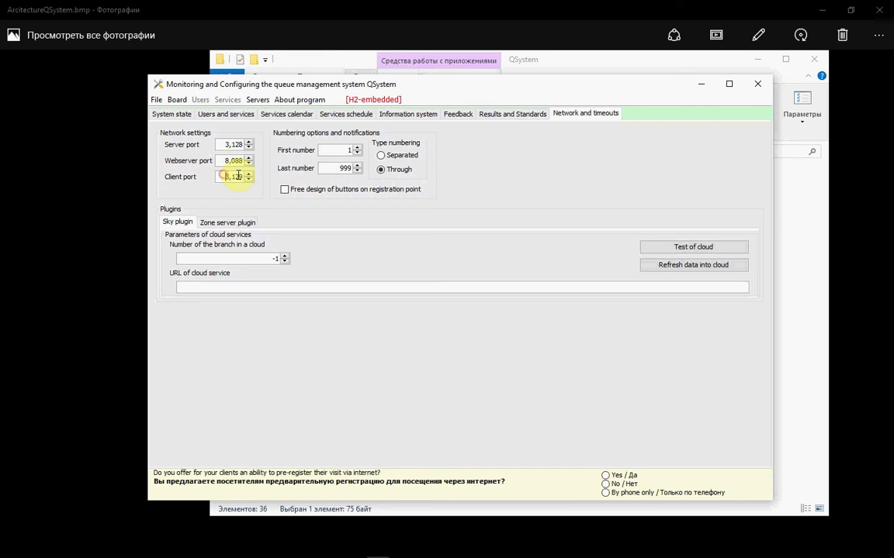
{"action": "double_click", "coordinate": [229, 177]}
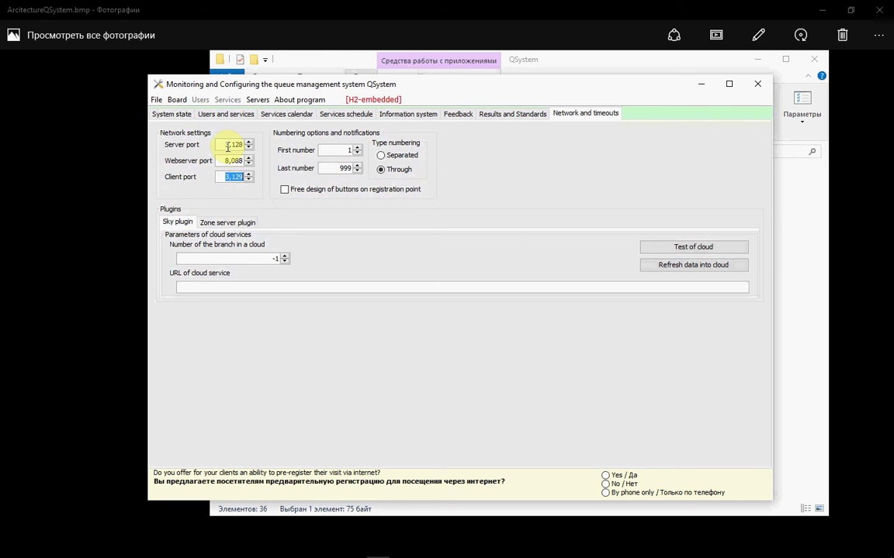
{"action": "double_click", "coordinate": [224, 145]}
{"action": "type", "text": "3128"}
{"action": "key", "text": "Return"}
Look at the QSystem architecture diagram alongside the administration app's network settings
{"action": "mouse_move", "coordinate": [225, 549]}
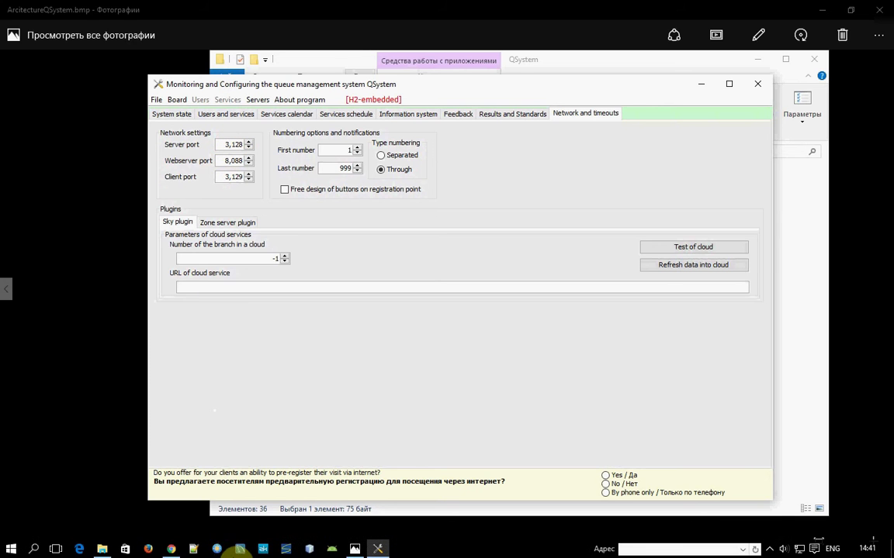
{"action": "left_click", "coordinate": [102, 549]}
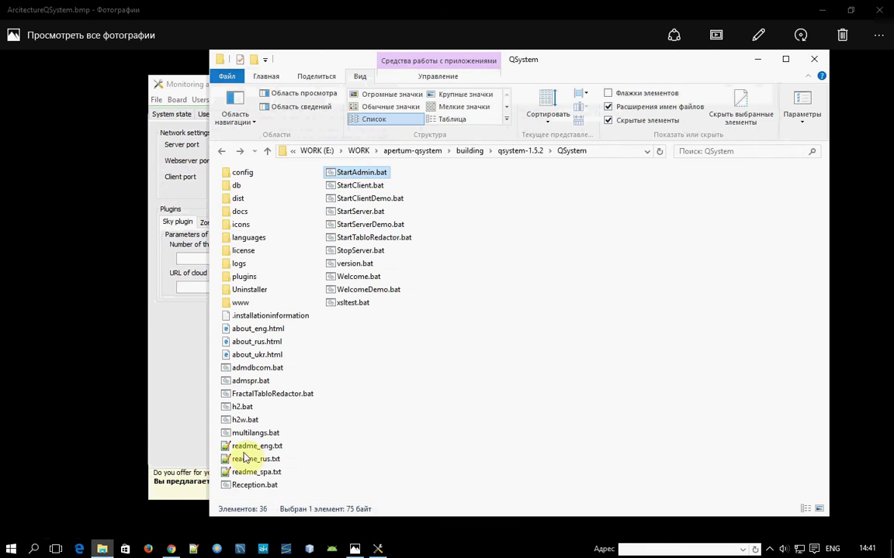
{"action": "left_click", "coordinate": [93, 362]}
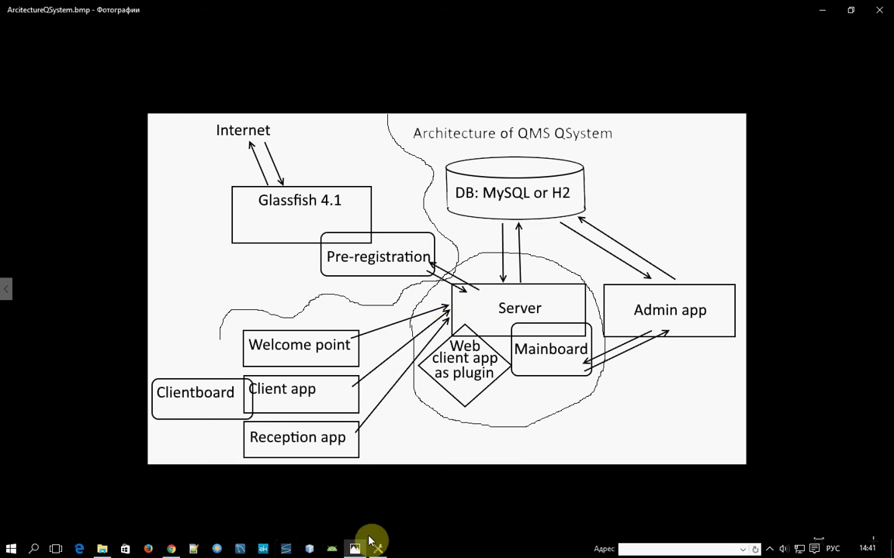
{"action": "left_click", "coordinate": [376, 546]}
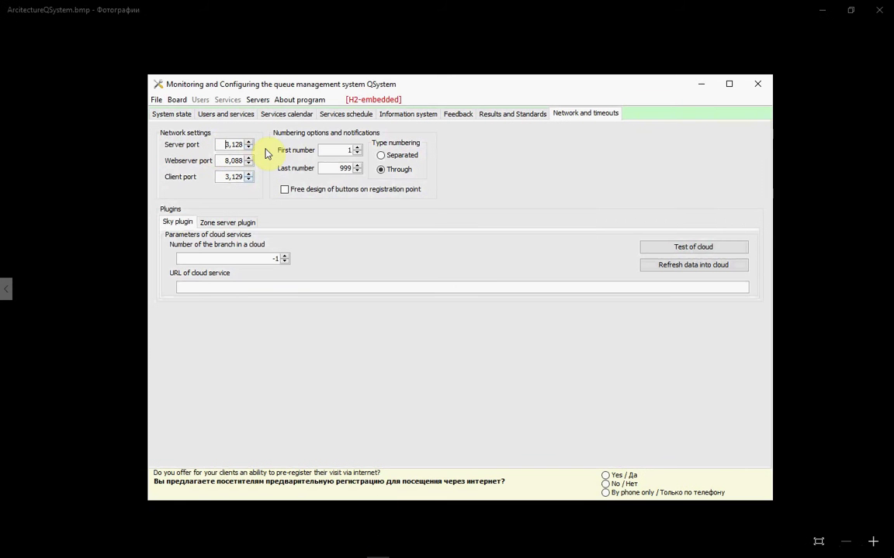
{"action": "left_click", "coordinate": [69, 301]}
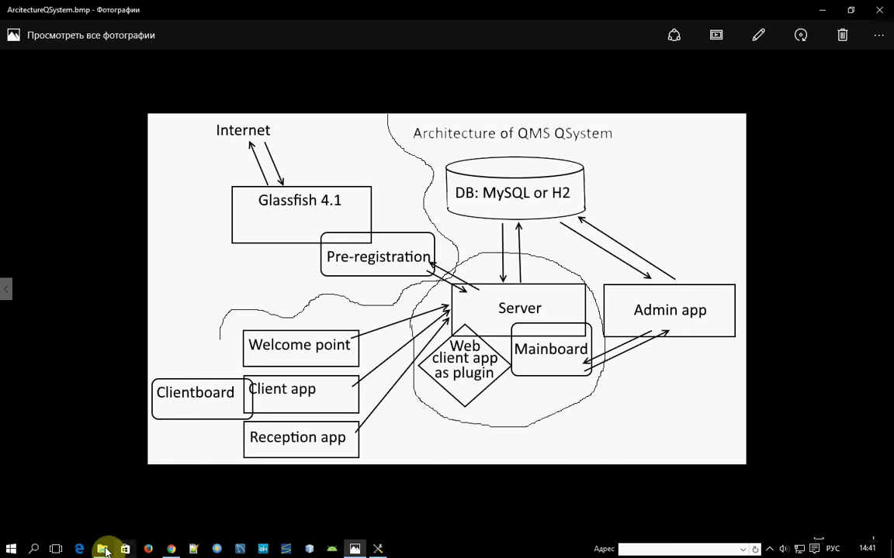
Open WelcomeDemo.bat from the QSystem folder for editing, review its -s, -sport and -cport parameters, and close it
{"action": "left_click", "coordinate": [103, 551]}
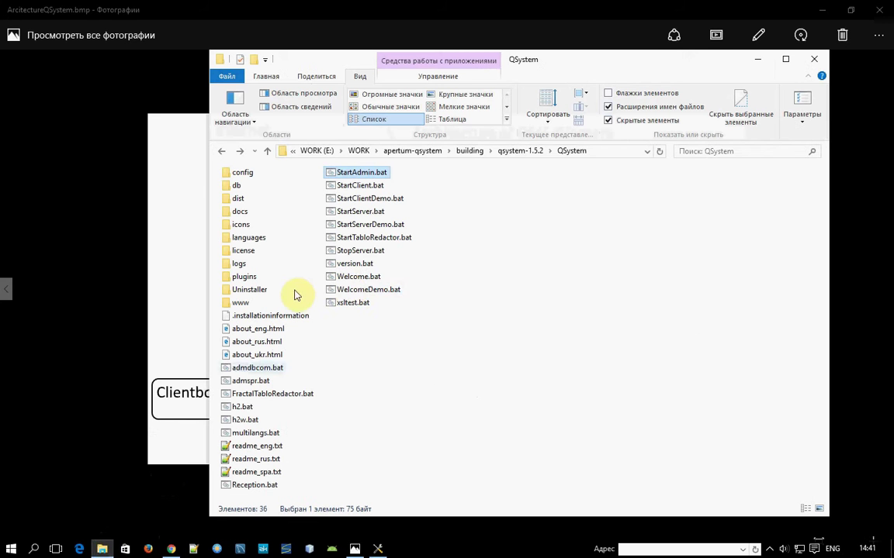
{"action": "left_click", "coordinate": [351, 290]}
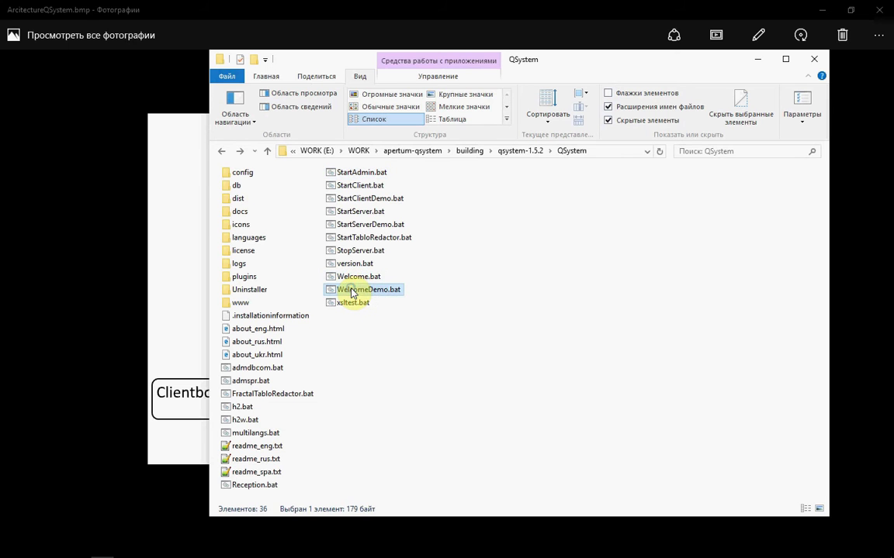
{"action": "right_click", "coordinate": [350, 291]}
{"action": "left_click", "coordinate": [357, 289]}
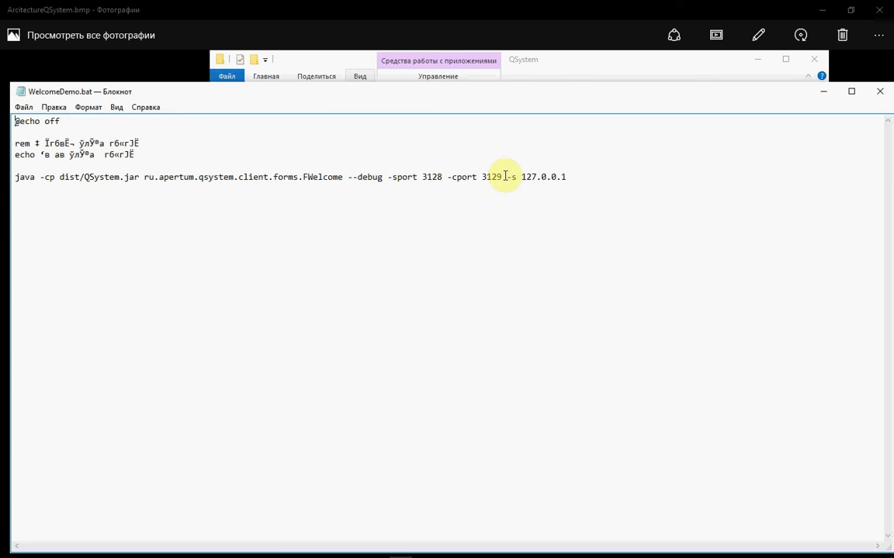
{"action": "left_click_drag", "start_coordinate": [507, 177], "coordinate": [569, 176]}
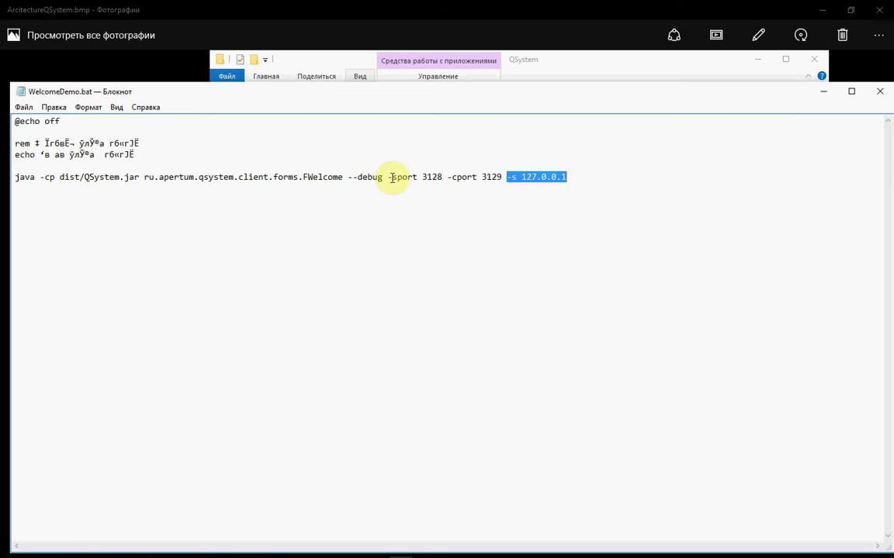
{"action": "left_click_drag", "start_coordinate": [391, 177], "coordinate": [441, 178]}
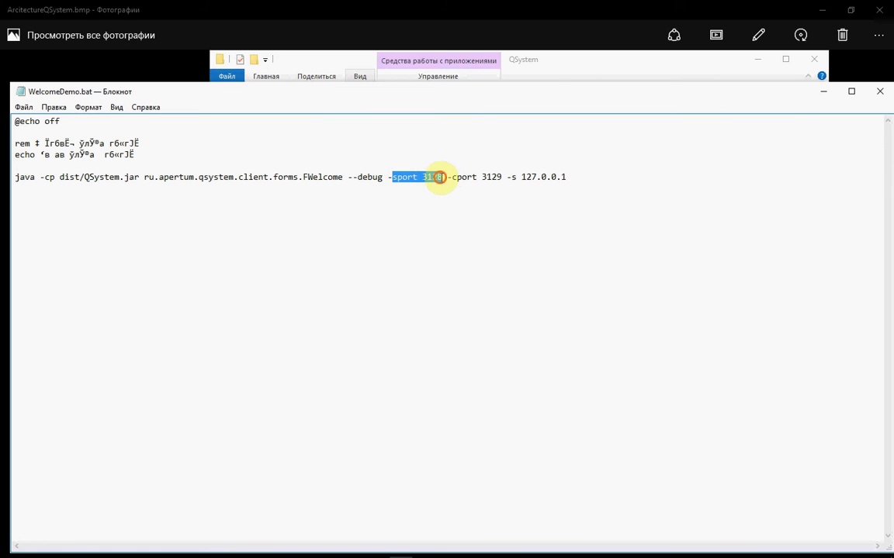
{"action": "left_click", "coordinate": [443, 181]}
{"action": "left_click_drag", "start_coordinate": [447, 177], "coordinate": [501, 175]}
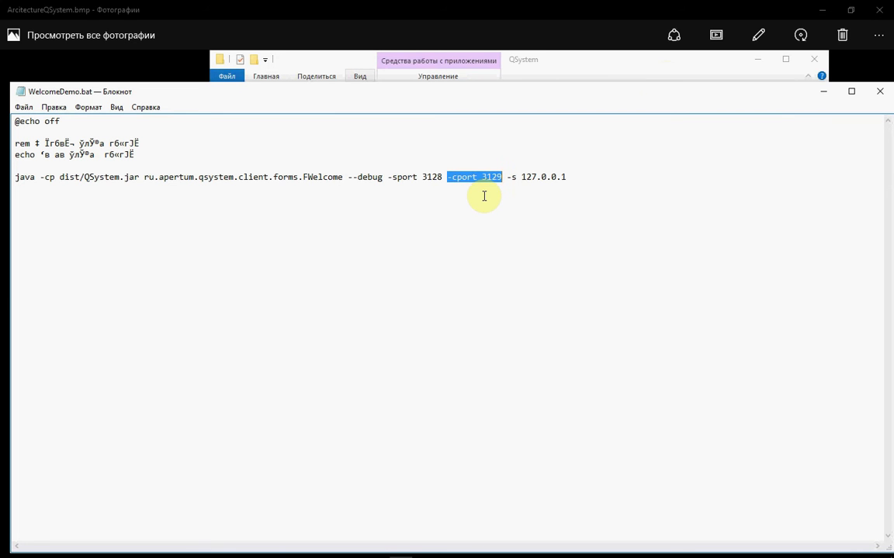
{"action": "left_click", "coordinate": [879, 90]}
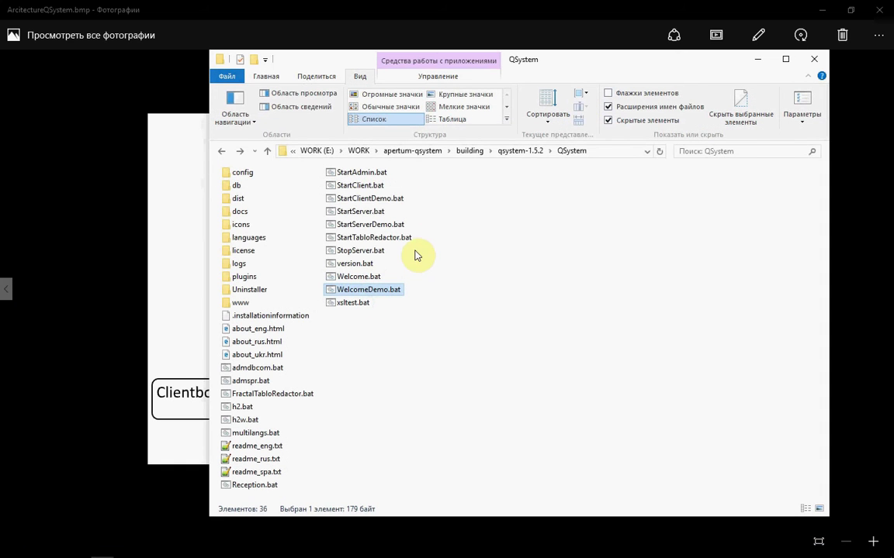
Open StartClient.bat for editing, review its -cfg clientboard parameter, and examine the client board in the architecture diagram
{"action": "right_click", "coordinate": [350, 186]}
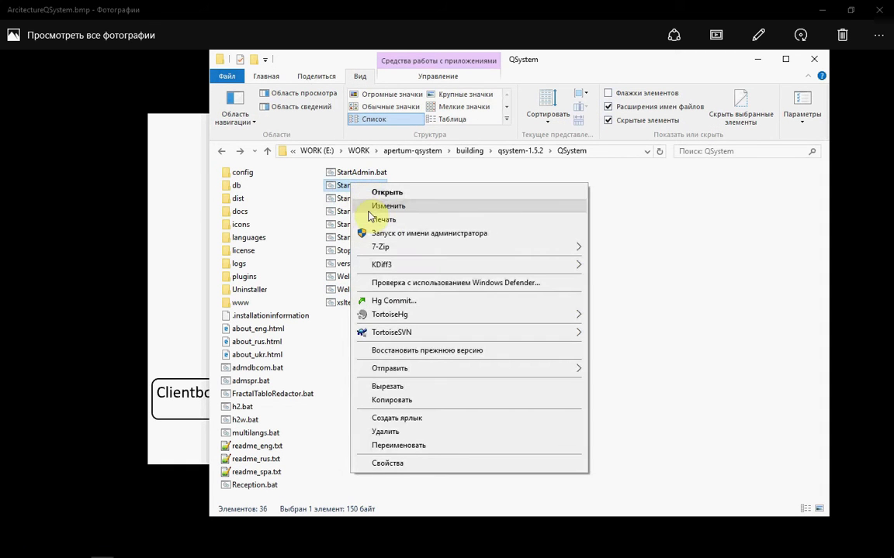
{"action": "left_click", "coordinate": [373, 206]}
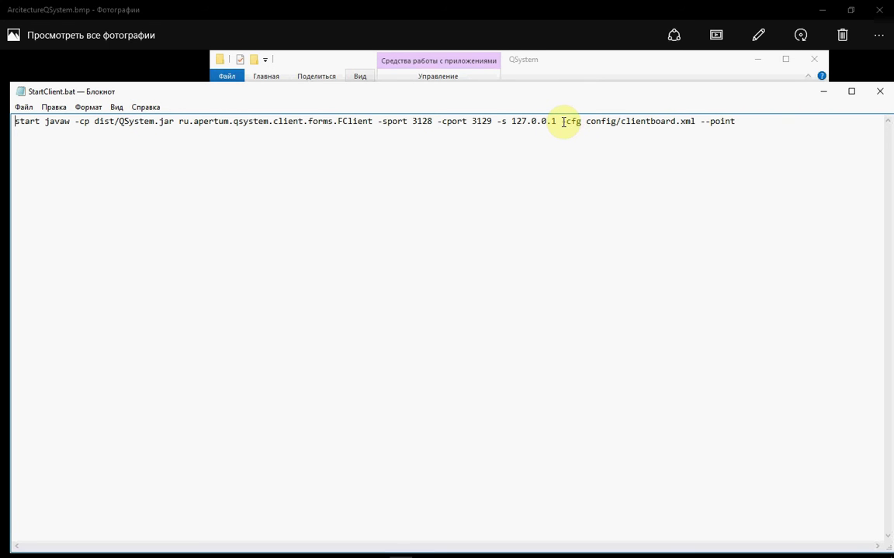
{"action": "left_click_drag", "start_coordinate": [559, 121], "coordinate": [695, 119]}
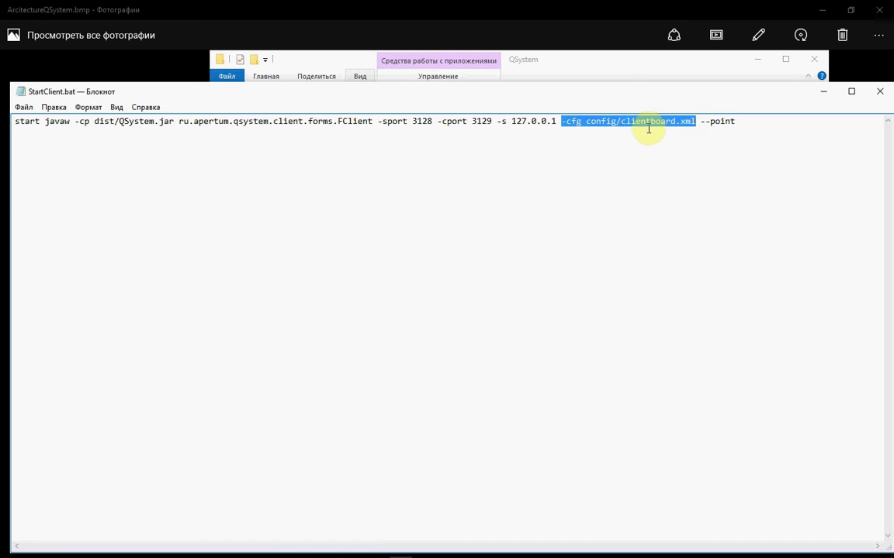
{"action": "mouse_move", "coordinate": [332, 549]}
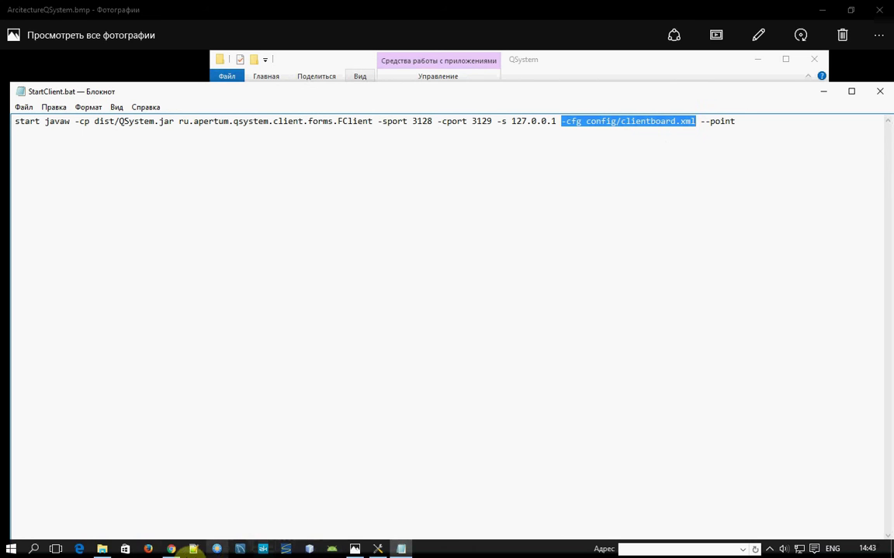
{"action": "left_click", "coordinate": [354, 550]}
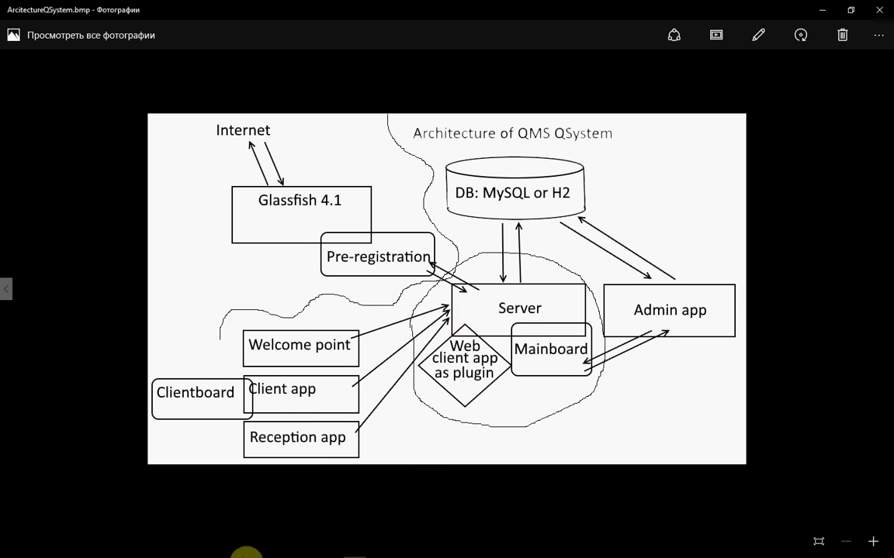
{"action": "mouse_move", "coordinate": [313, 543]}
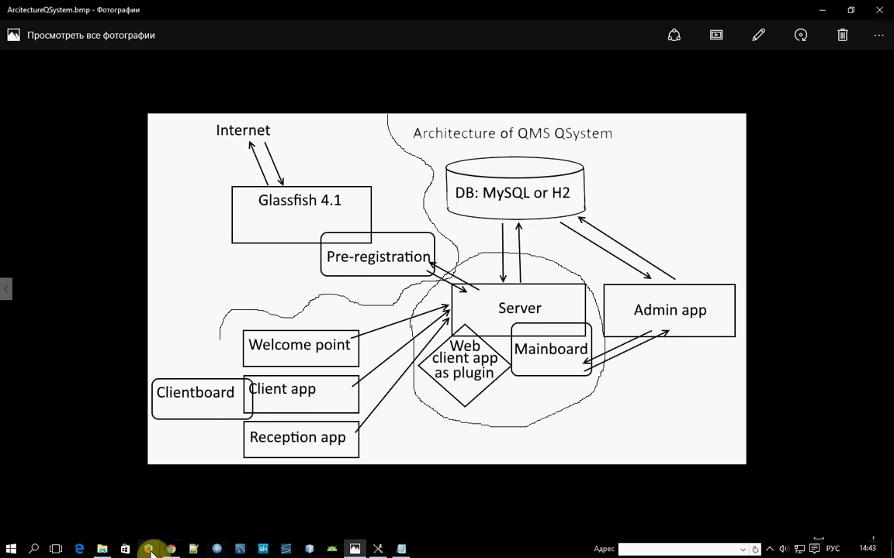
Open StartServerDemo.bat from the QSystem folder for editing, review its -http and --debug parameters, and close it
{"action": "left_click", "coordinate": [102, 549]}
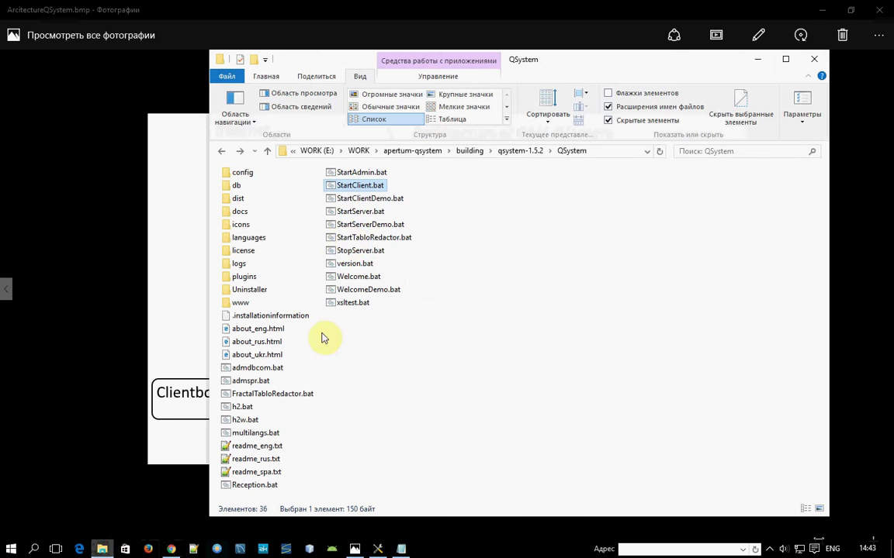
{"action": "left_click", "coordinate": [360, 227]}
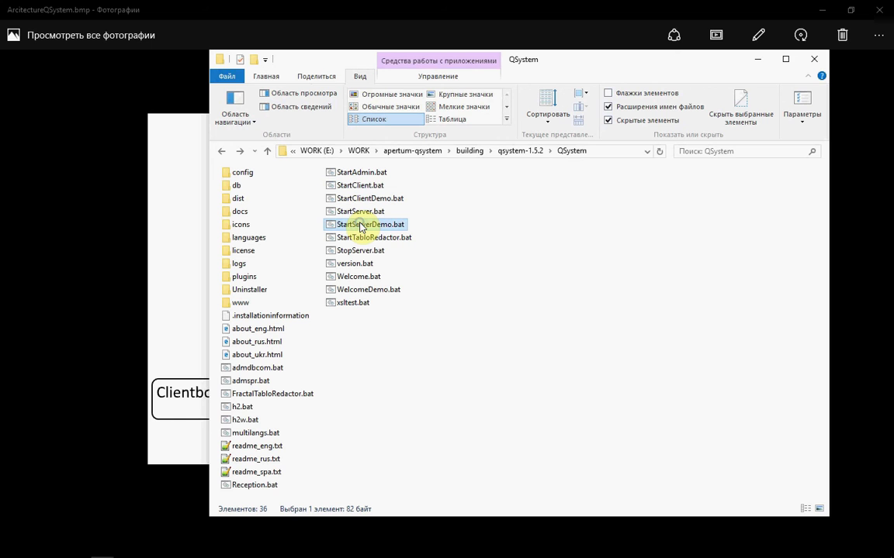
{"action": "right_click", "coordinate": [360, 226]}
{"action": "left_click", "coordinate": [369, 245]}
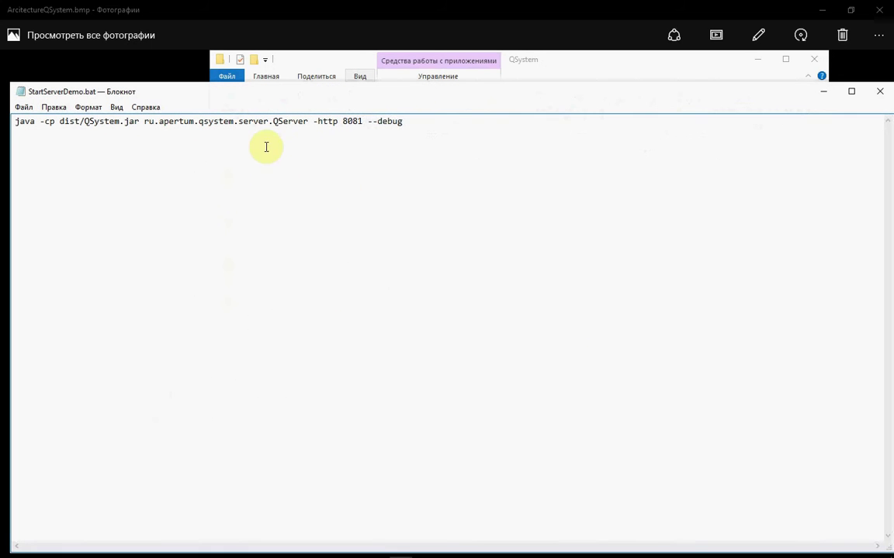
{"action": "left_click_drag", "start_coordinate": [366, 121], "coordinate": [411, 121]}
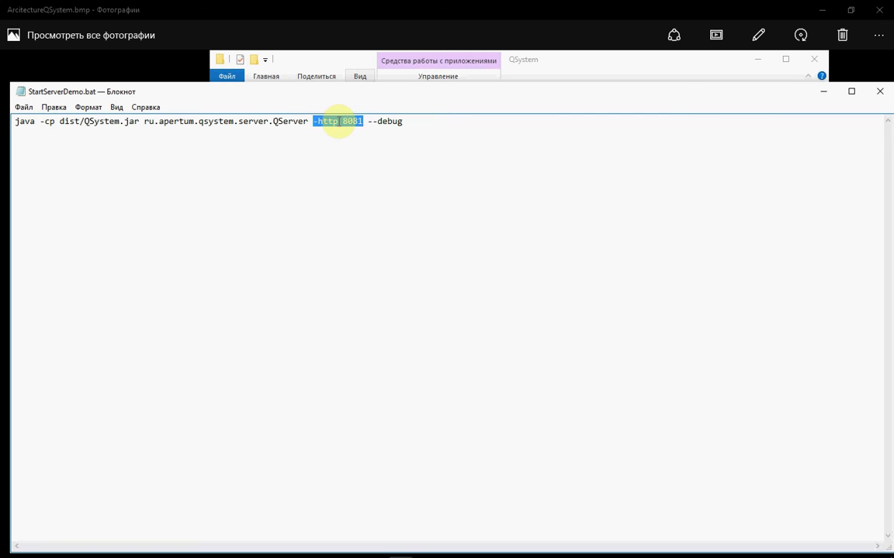
{"action": "left_click", "coordinate": [884, 93]}
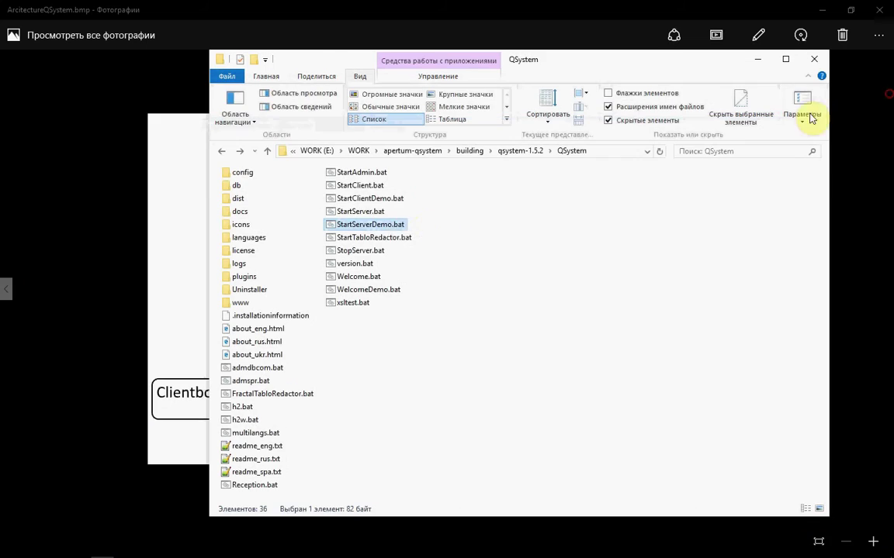
Launch the server with StartServerDemo.bat and the registration point with WelcomeDemo.bat, moving each window away from the screen's corner
{"action": "double_click", "coordinate": [370, 224]}
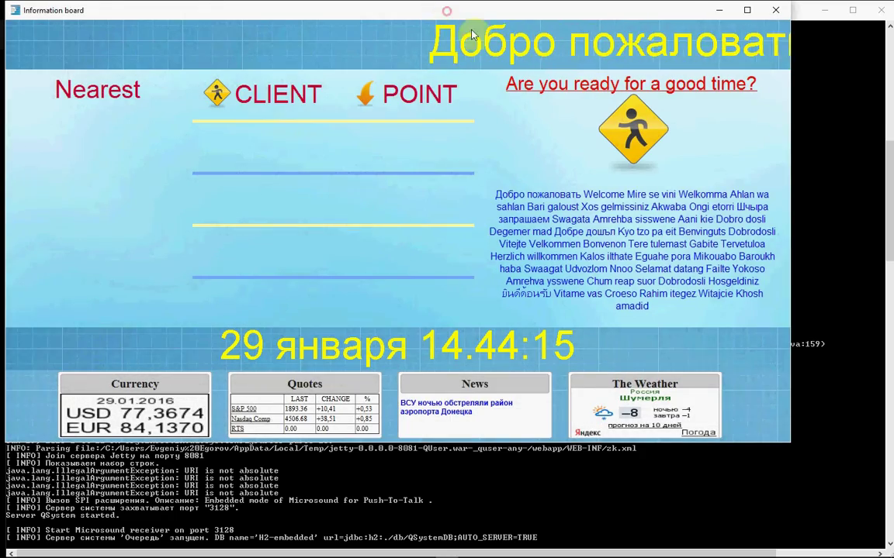
{"action": "left_click_drag", "start_coordinate": [449, 15], "coordinate": [510, 45]}
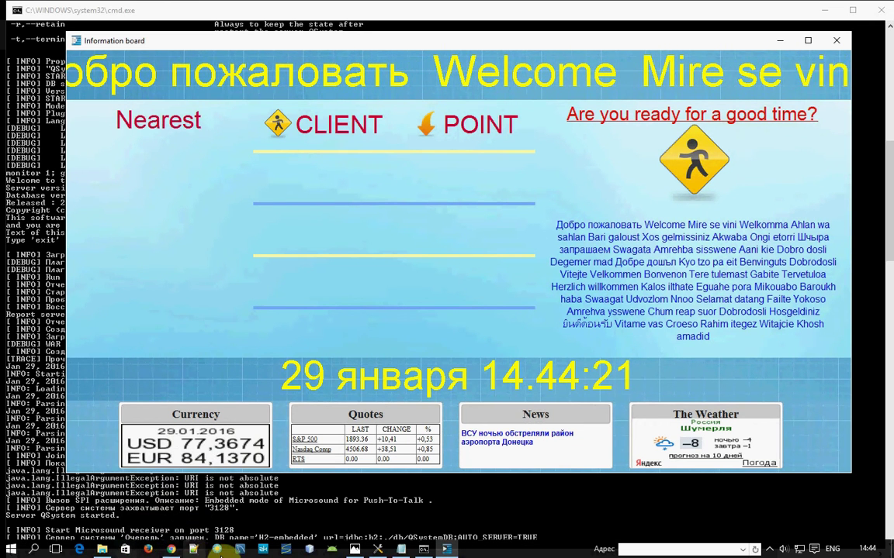
{"action": "left_click", "coordinate": [110, 549]}
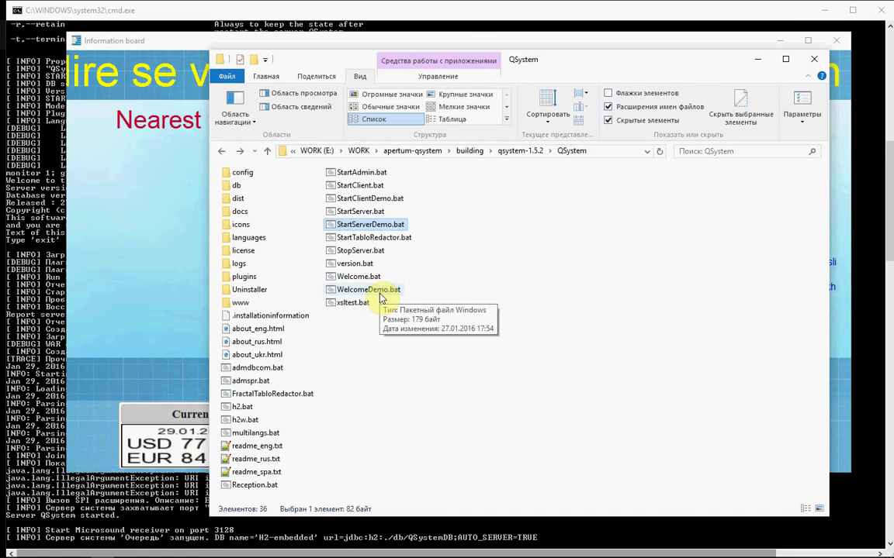
{"action": "double_click", "coordinate": [361, 292]}
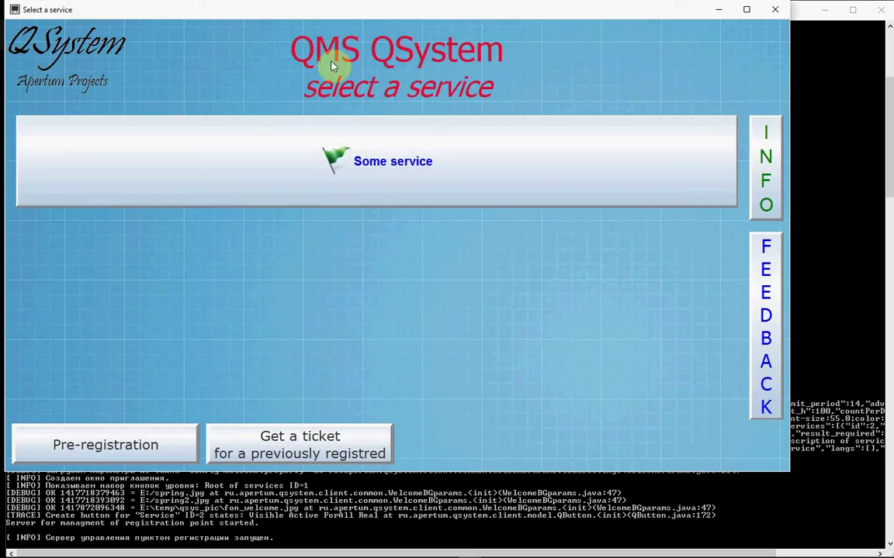
{"action": "left_click_drag", "start_coordinate": [302, 14], "coordinate": [360, 50]}
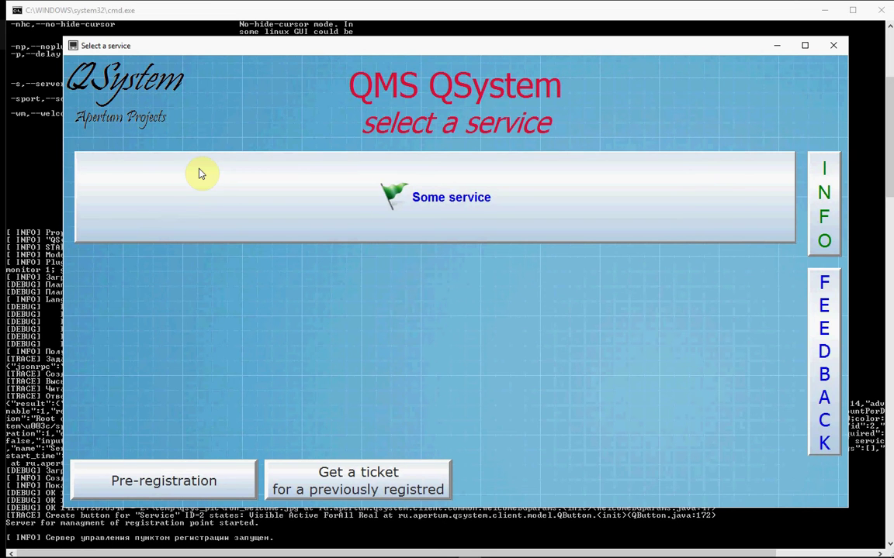
Launch the operator client with StartClientDemo.bat, log in as Operator, and move its window beside the client board
{"action": "left_click", "coordinate": [90, 543]}
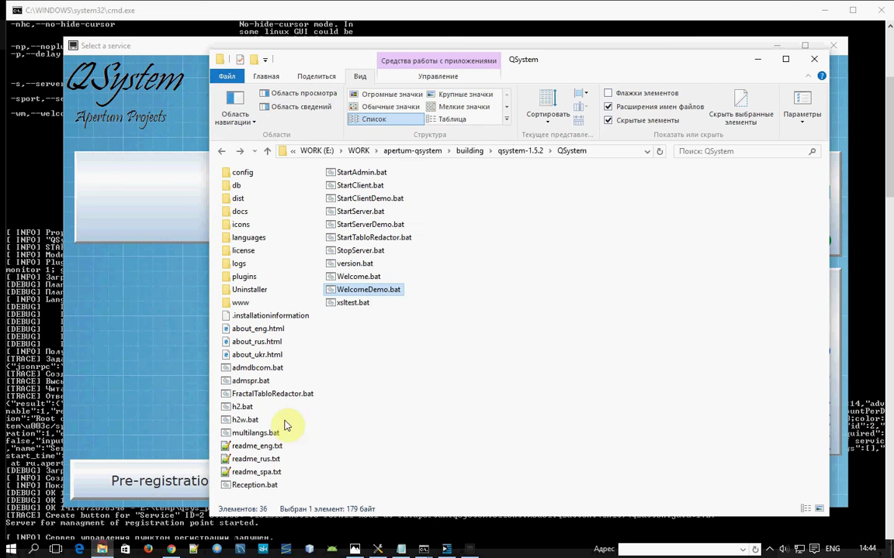
{"action": "double_click", "coordinate": [370, 200]}
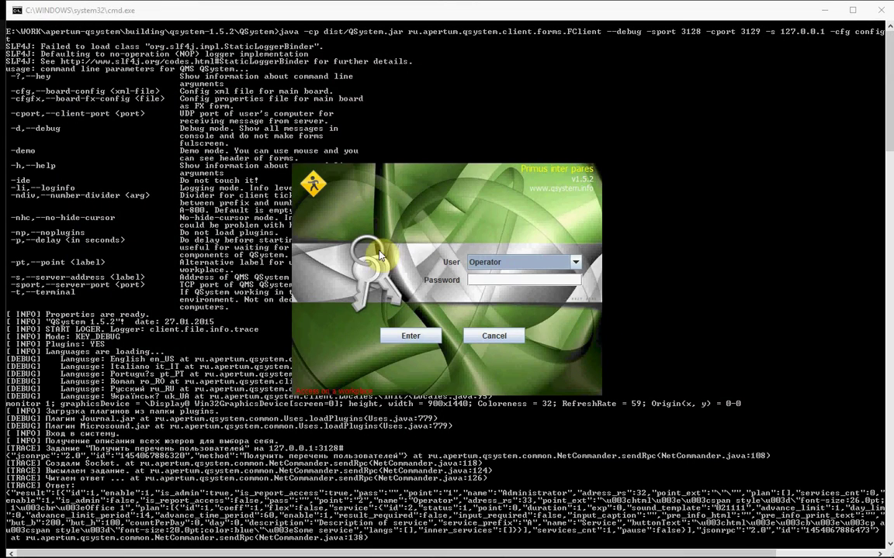
{"action": "left_click", "coordinate": [412, 340]}
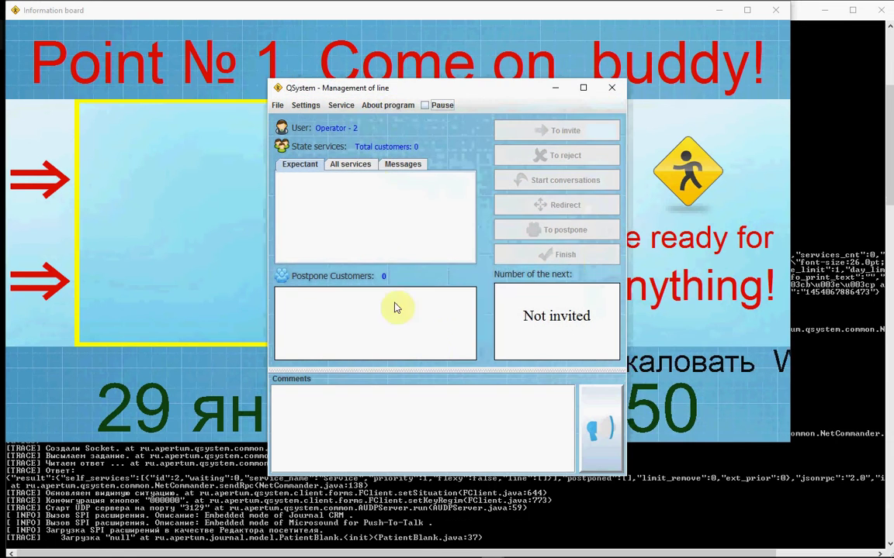
{"action": "left_click_drag", "start_coordinate": [399, 92], "coordinate": [588, 126]}
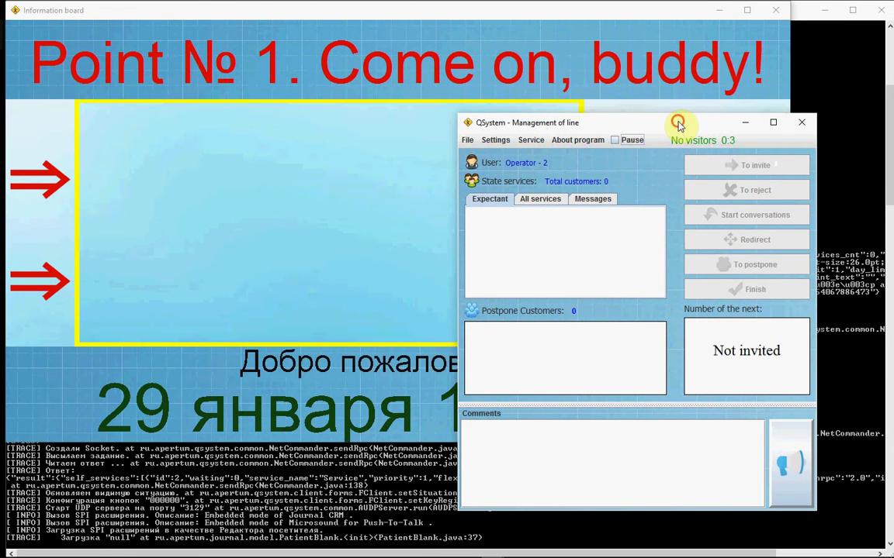
{"action": "left_click_drag", "start_coordinate": [676, 123], "coordinate": [677, 116]}
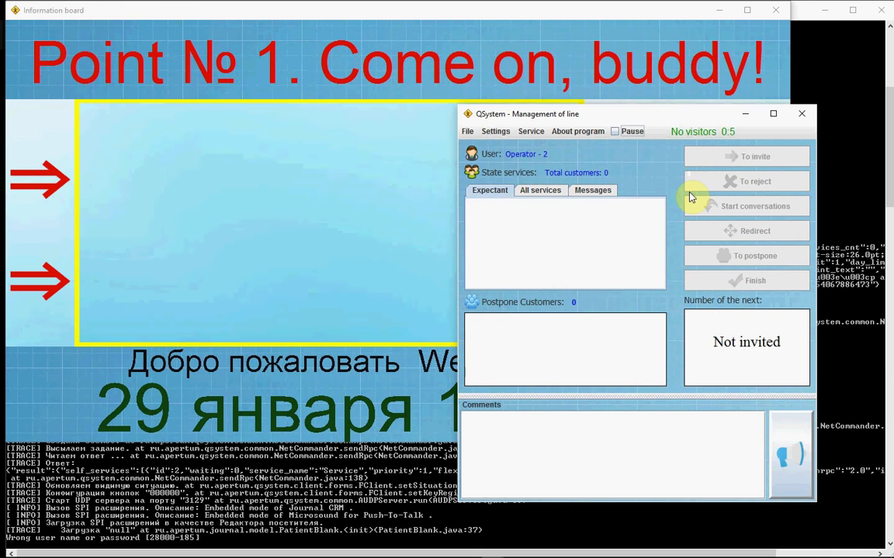